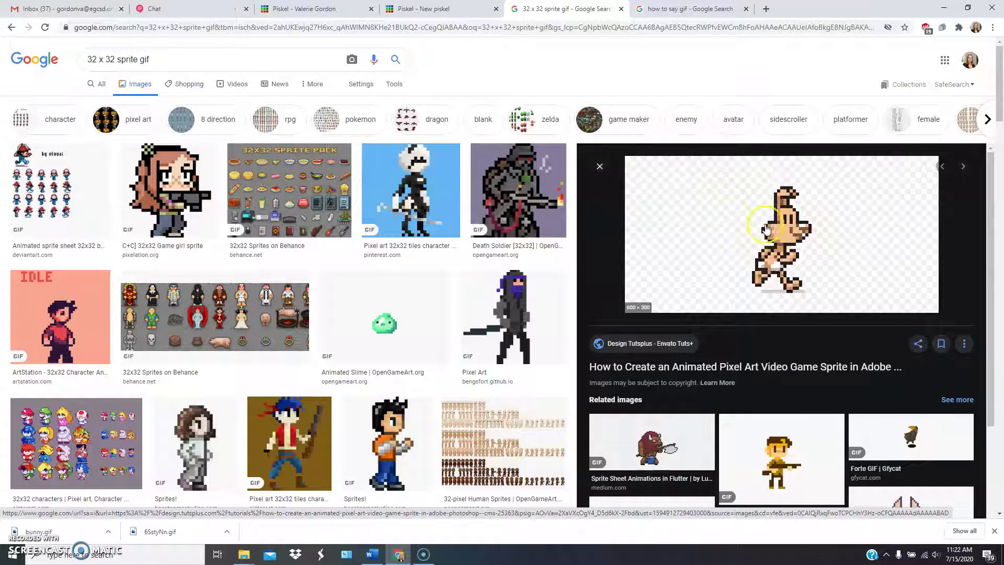
Save the animated bunny sprite from the image search results to Downloads as a GIF named Bunny2
scroll(478, 273, down, 5)
scroll(478, 274, up, 5)
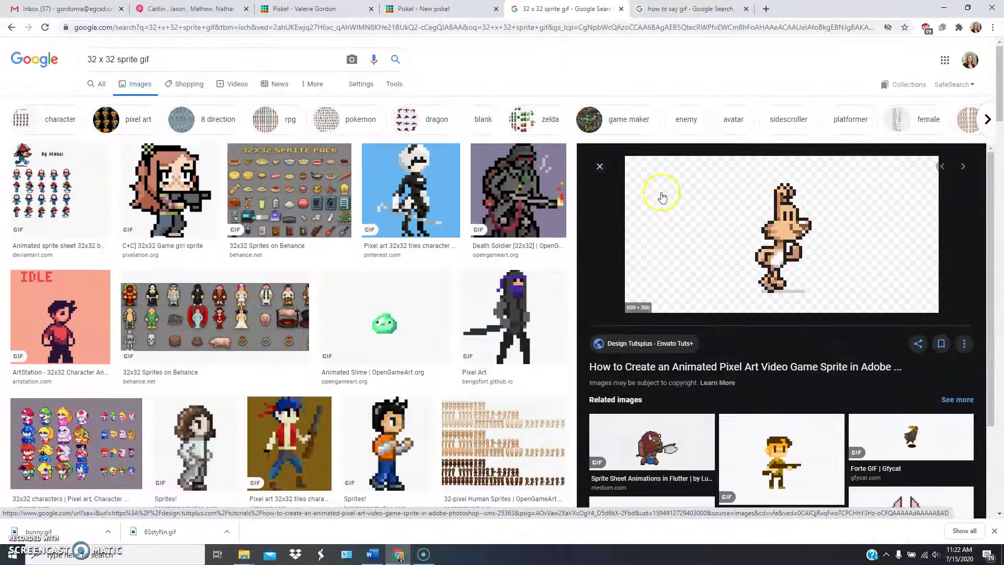
right_click(743, 239)
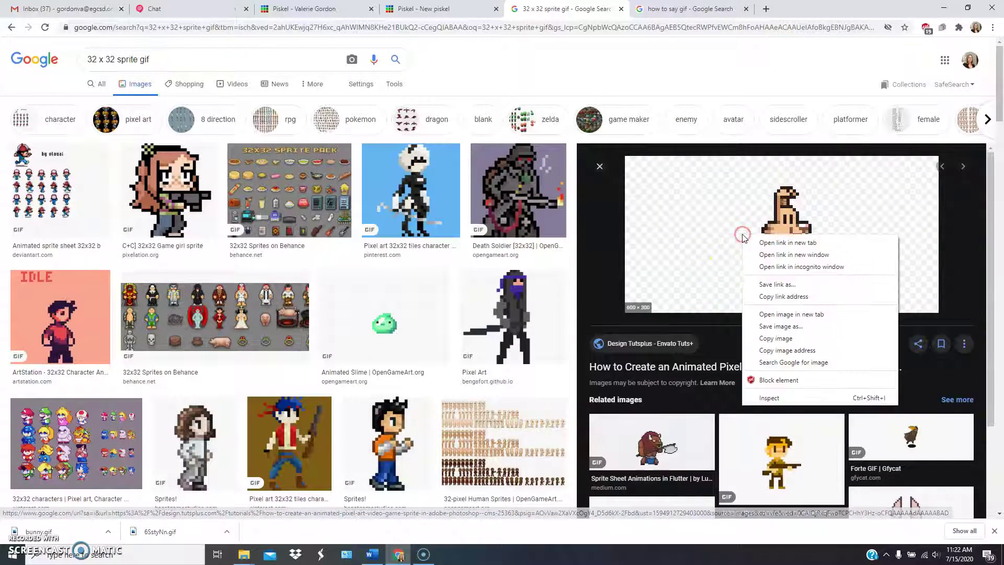
click(806, 334)
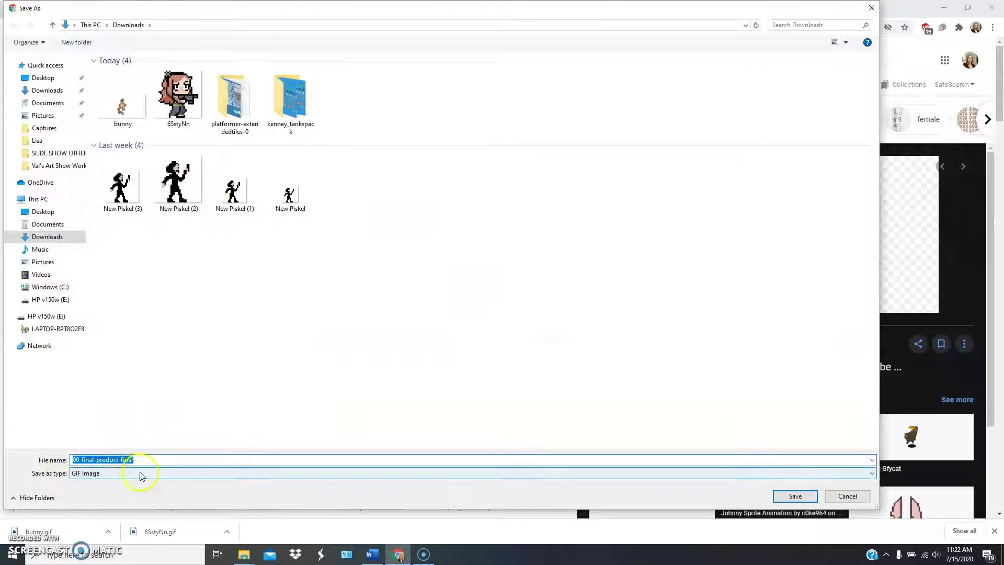
text(Bunny2)
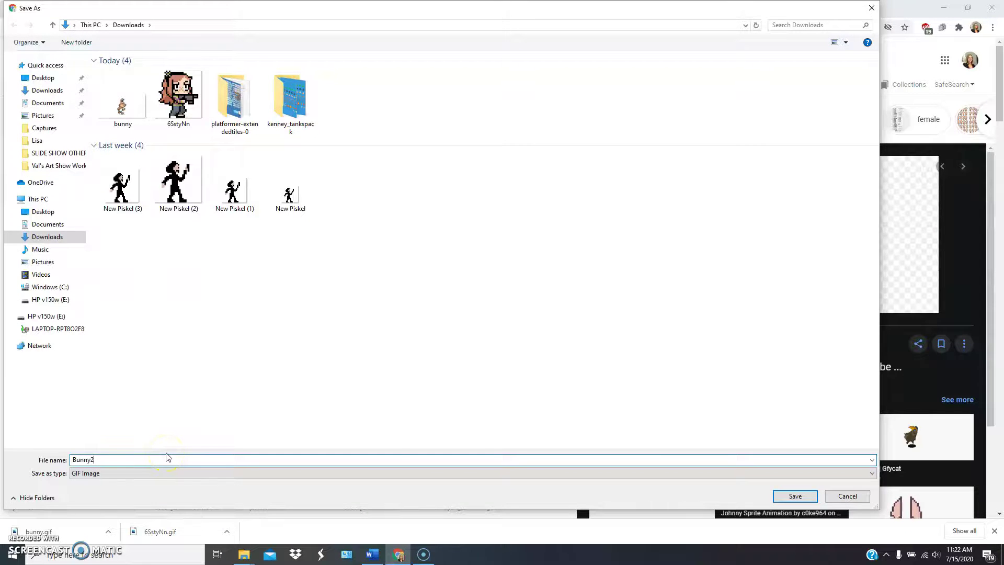
key(Return)
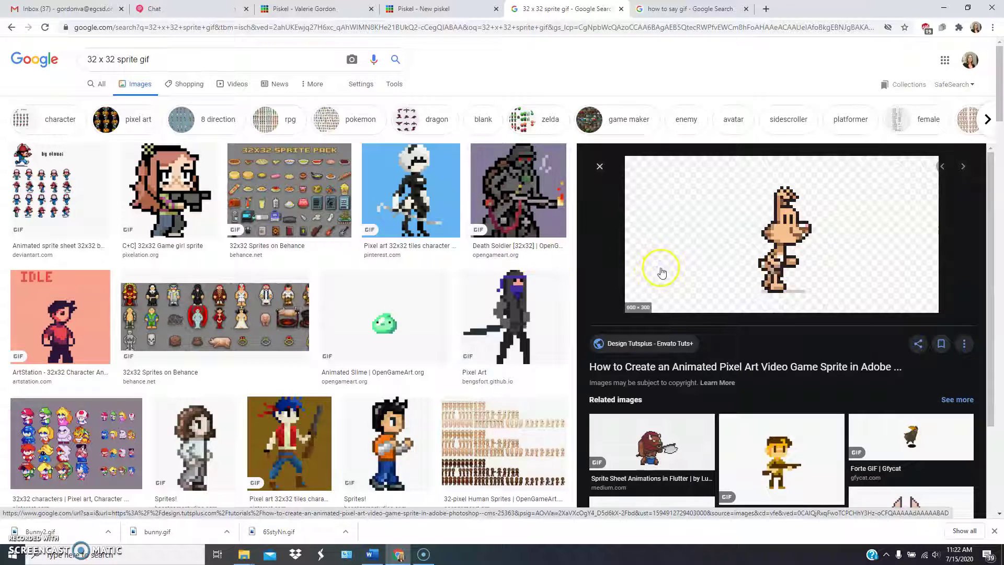
Switch to the blank sprite in Piskel and load the Bunny2 image from Downloads for import
click(443, 9)
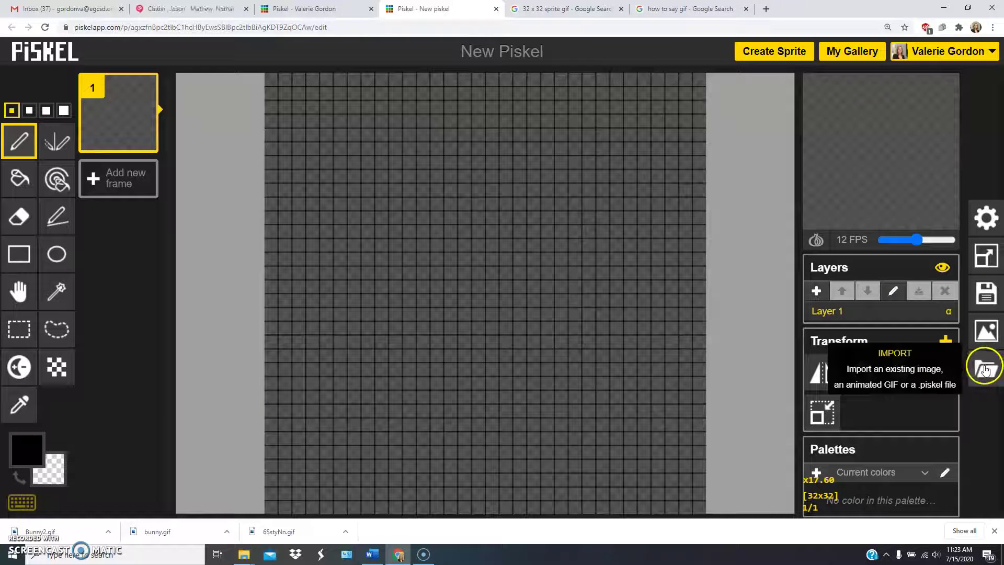
click(987, 372)
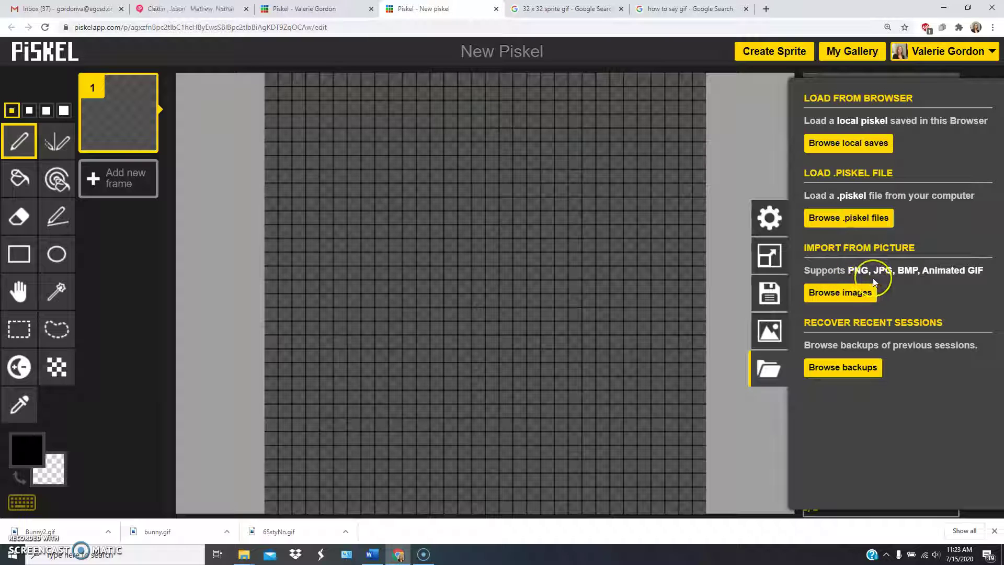
click(848, 293)
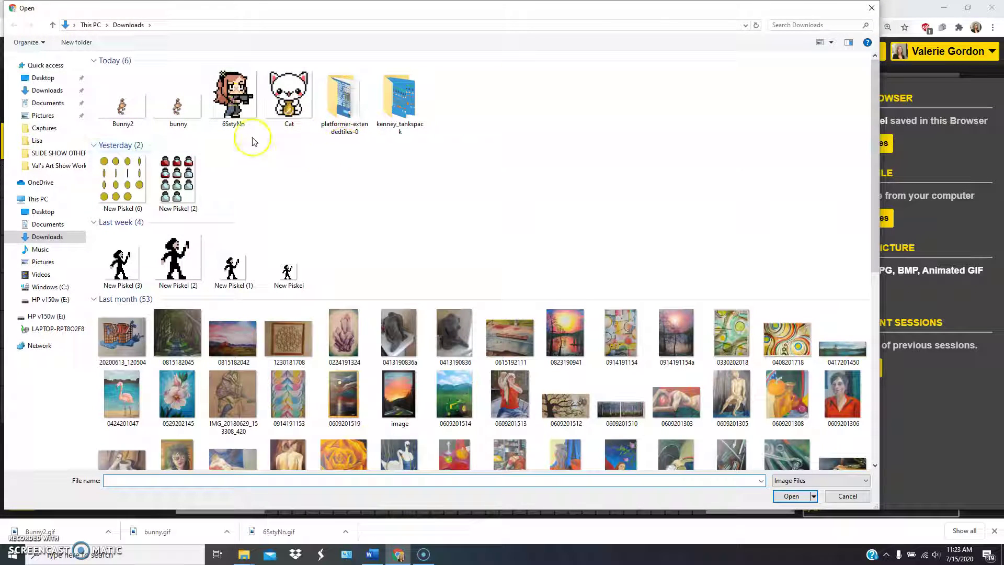
click(134, 108)
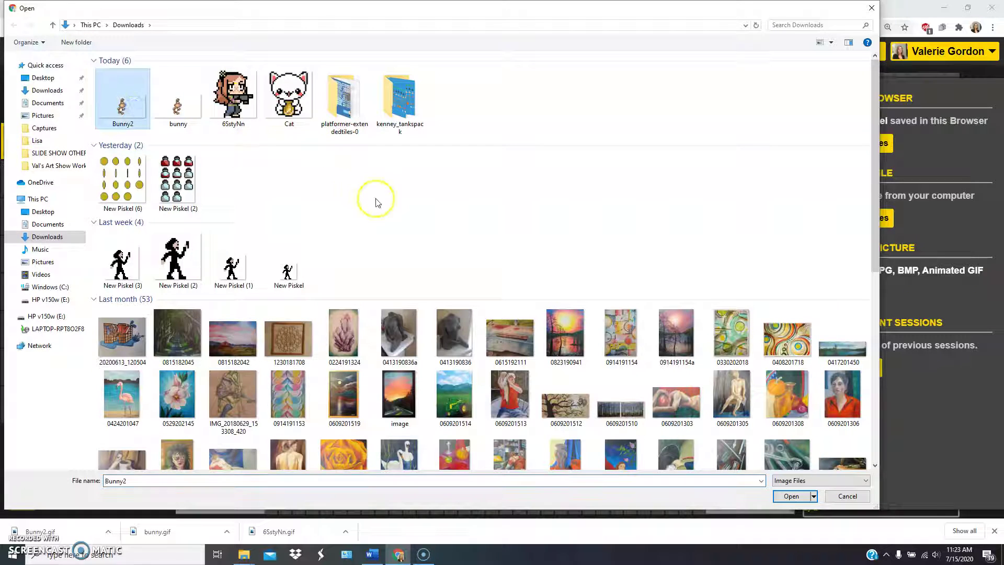
click(790, 496)
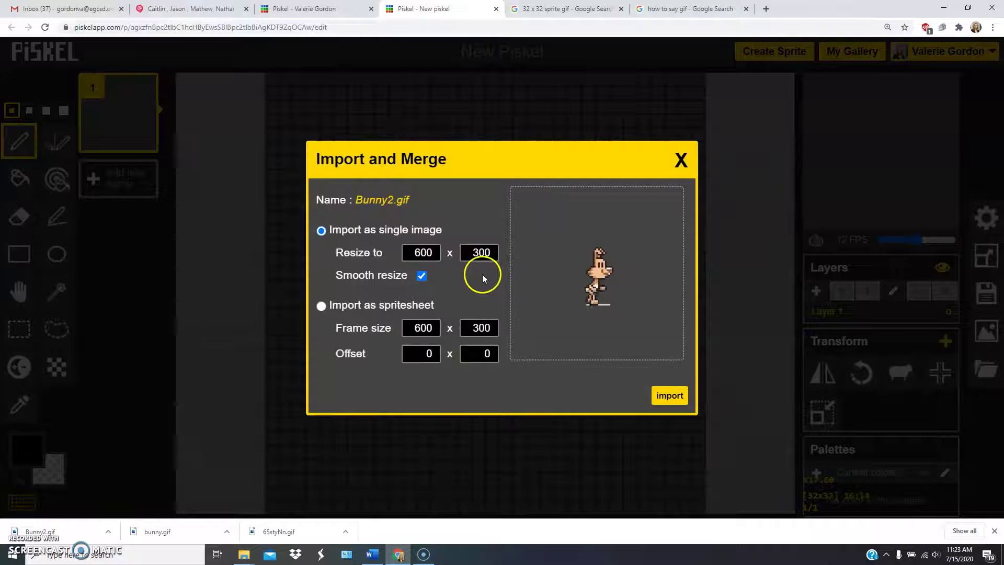
Import Bunny2.gif as a single image resized to 32 x 16, replacing the current animation
click(413, 252)
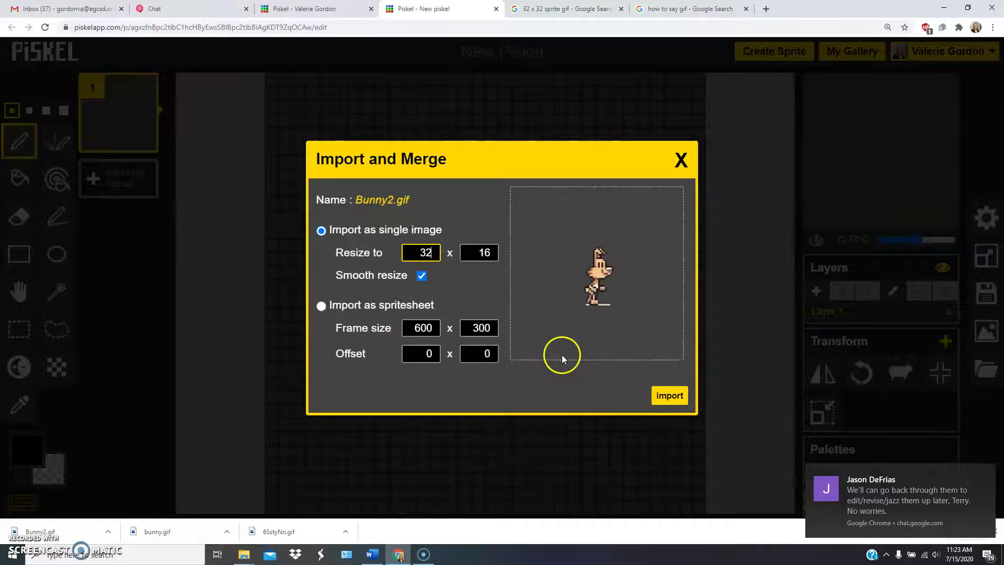
click(669, 397)
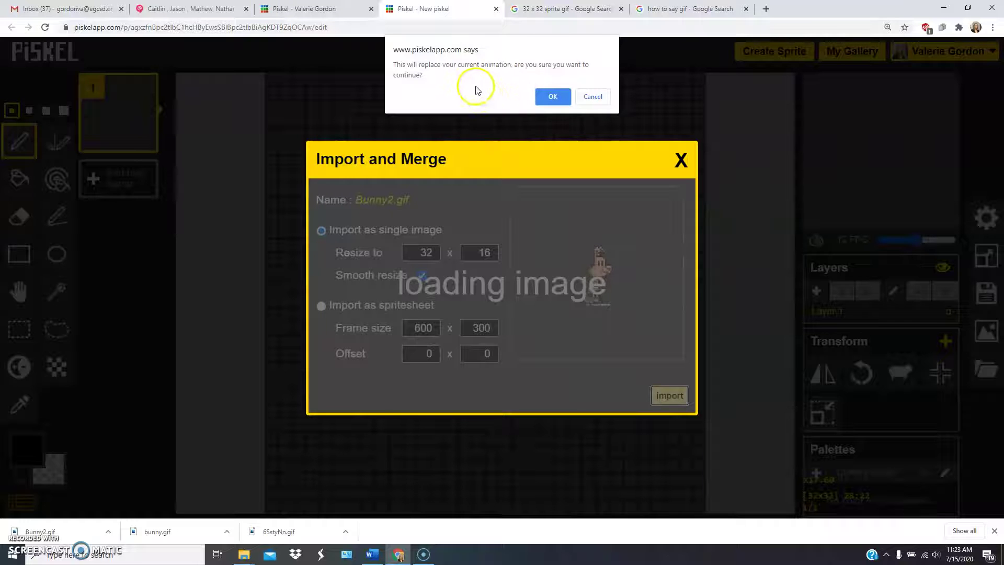
click(555, 98)
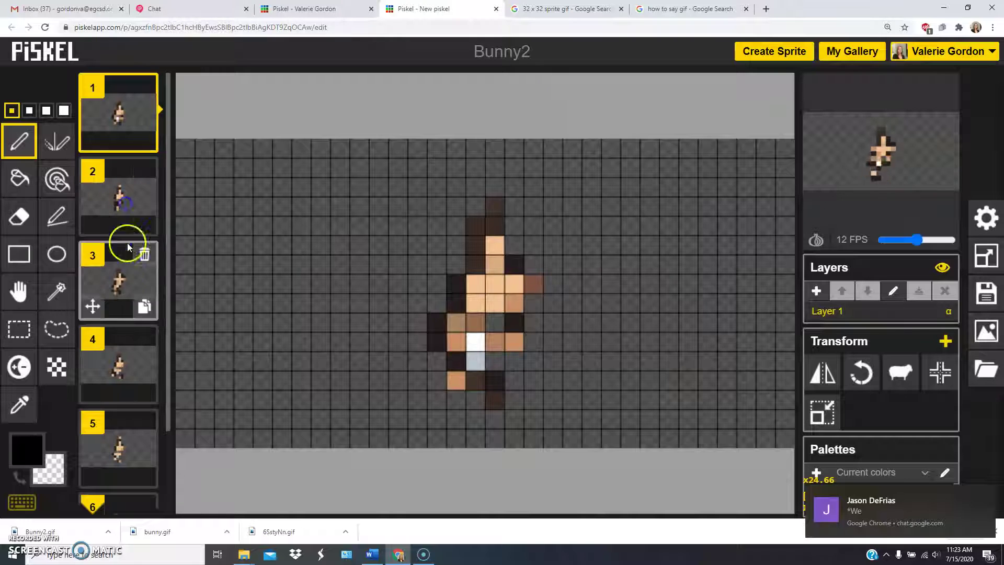
Look through the imported 32 x 16 bunny frames up to frame 5 and back to frame 1
click(123, 267)
click(115, 354)
click(118, 447)
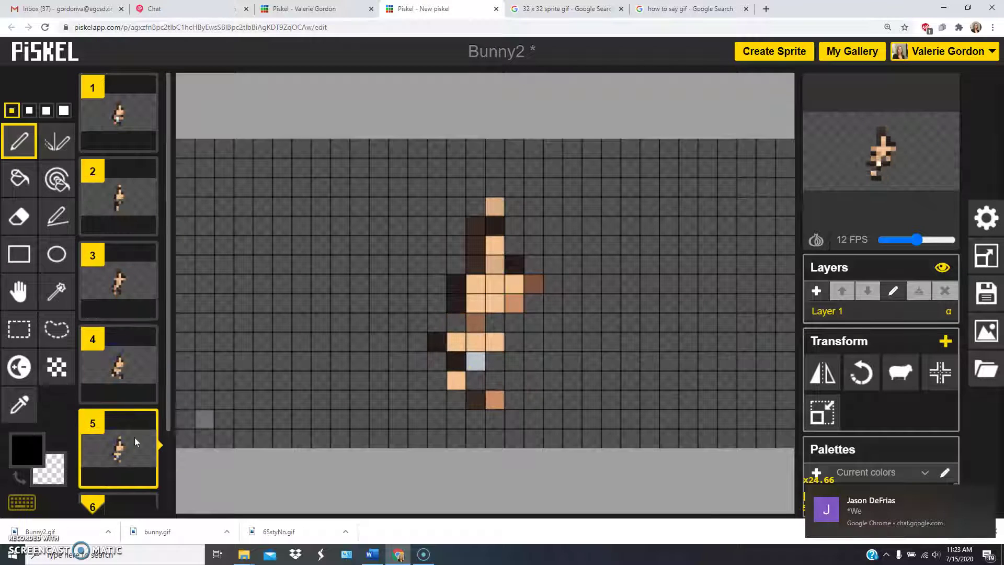
click(110, 368)
click(119, 276)
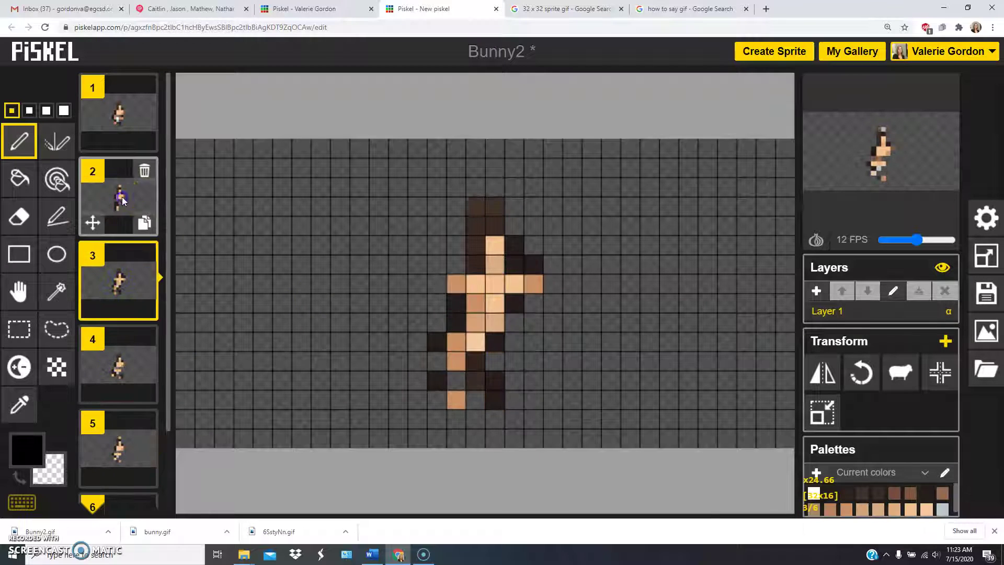
click(119, 168)
click(115, 126)
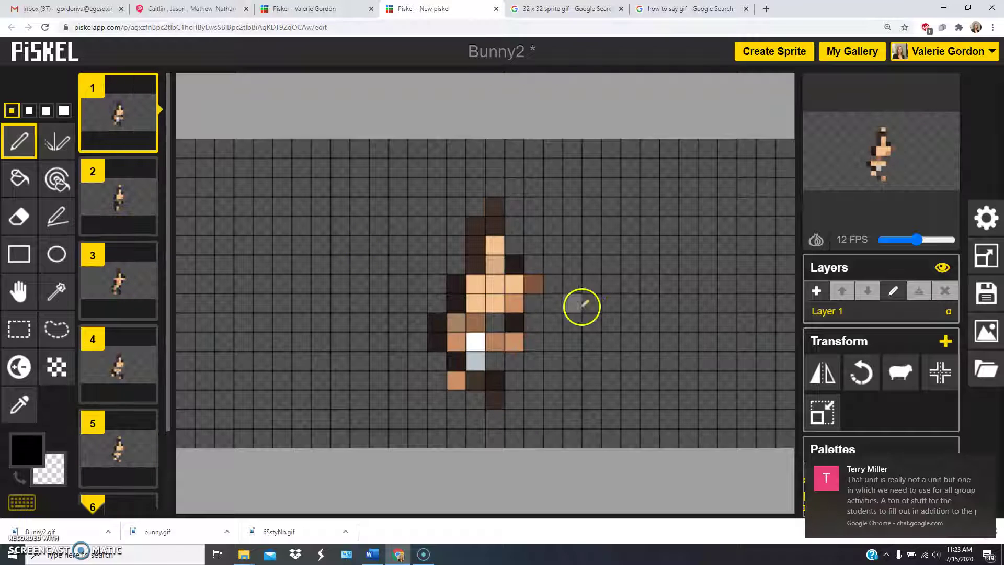
Create a new sprite and load the Bunny2 image from Downloads into it for import
click(788, 50)
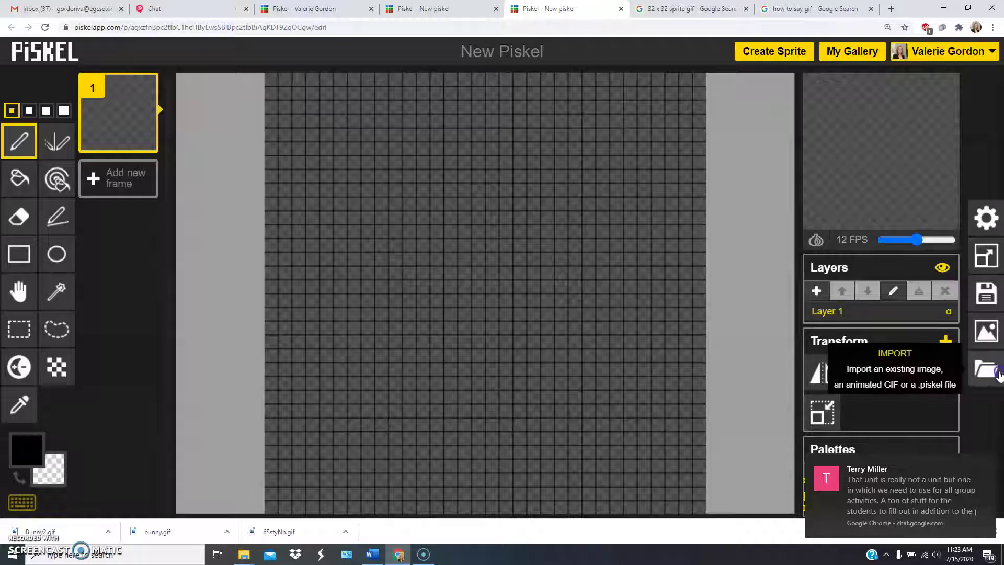
click(987, 369)
click(861, 305)
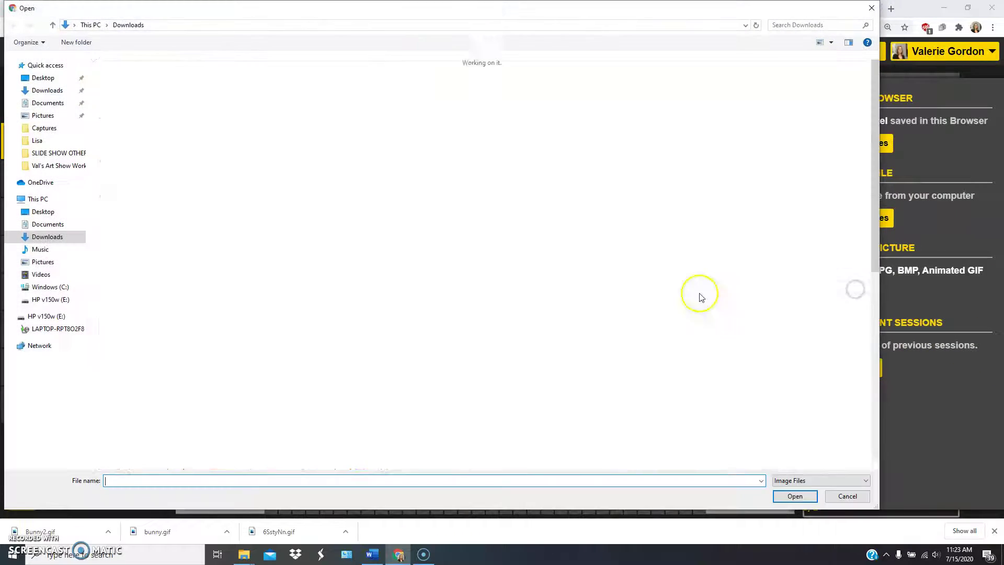
click(100, 122)
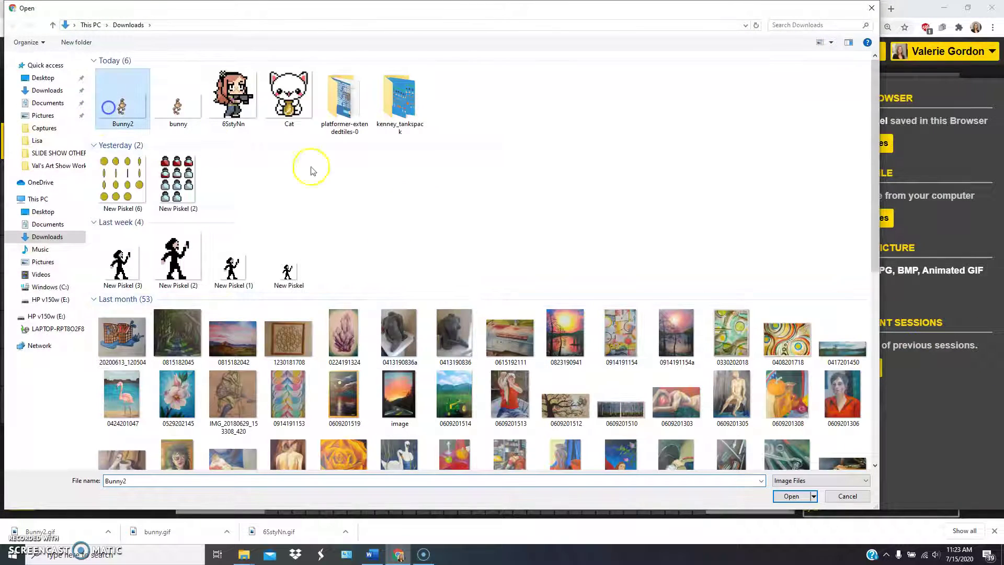
click(791, 495)
Import Bunny2.gif as a single image resized to 64 x 32, replacing the blank animation
double_click(420, 253)
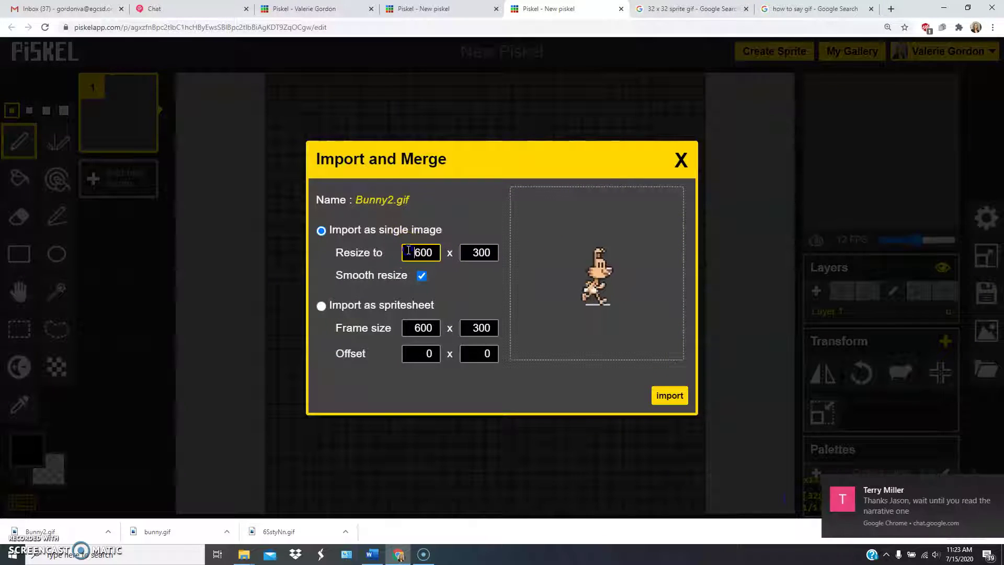
text(64)
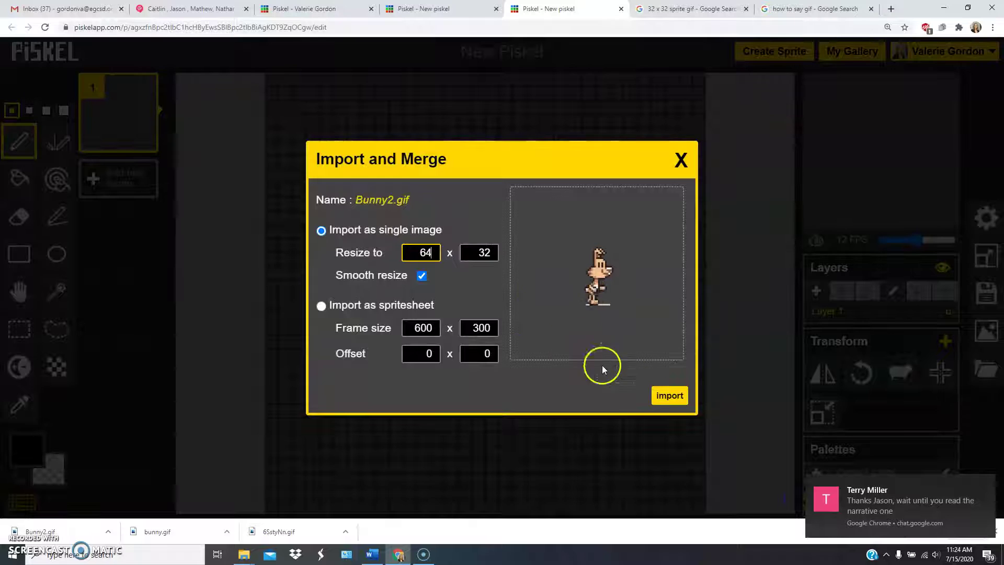
click(657, 396)
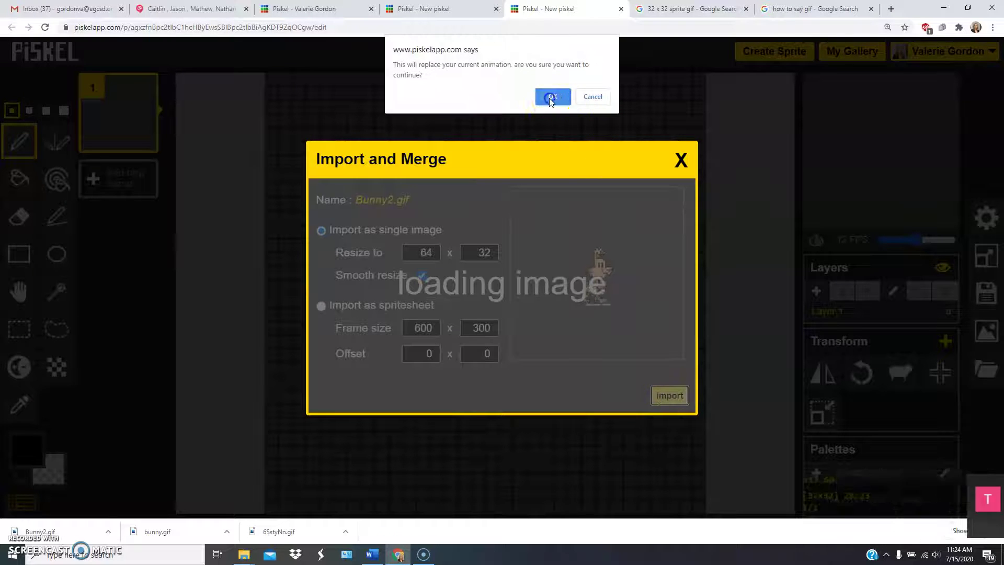
click(551, 97)
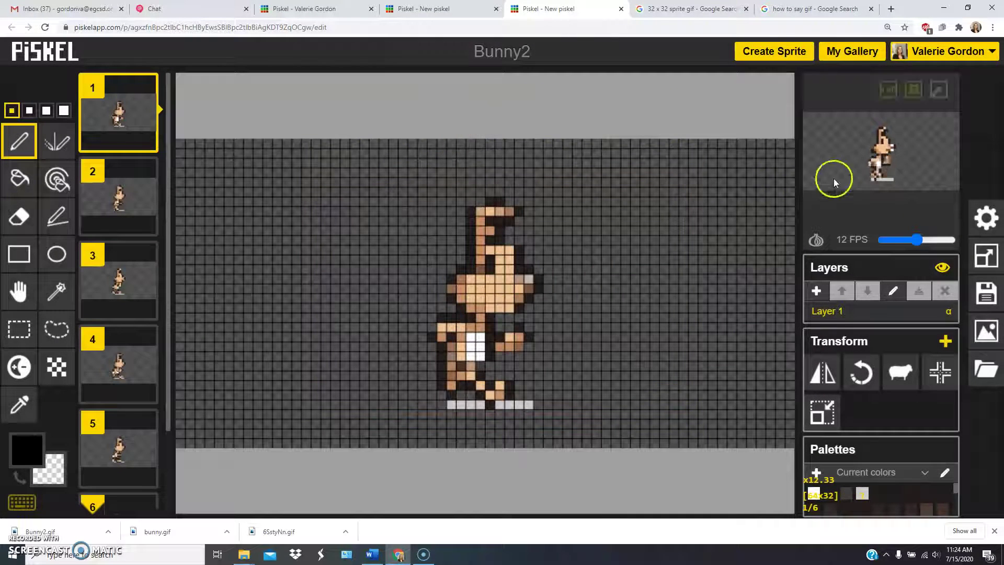
Look through frames 2 to 5 of the 64 x 32 bunny animation
mouse_move(144, 217)
click(117, 204)
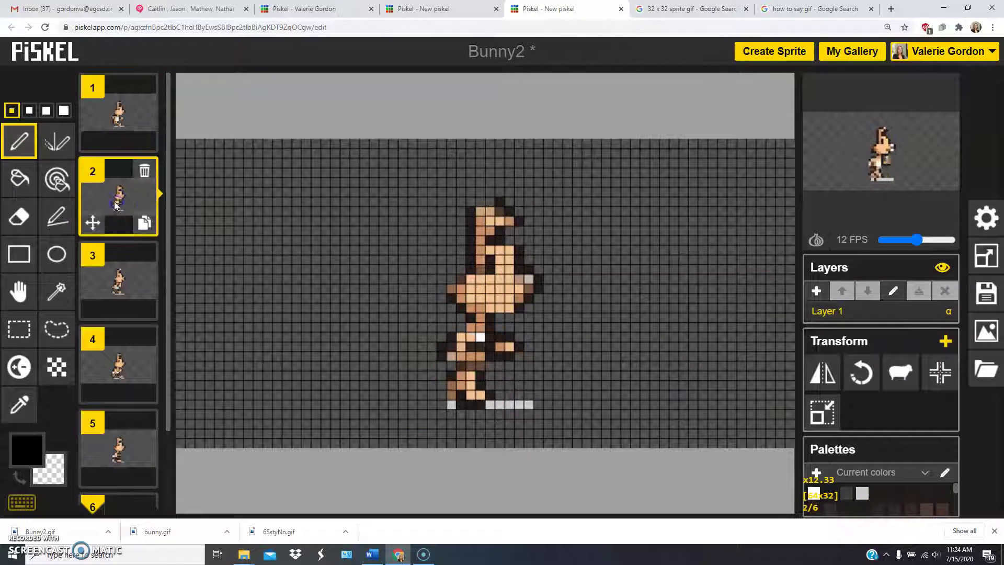
click(107, 286)
click(117, 359)
click(117, 447)
scroll(117, 451, down, 2)
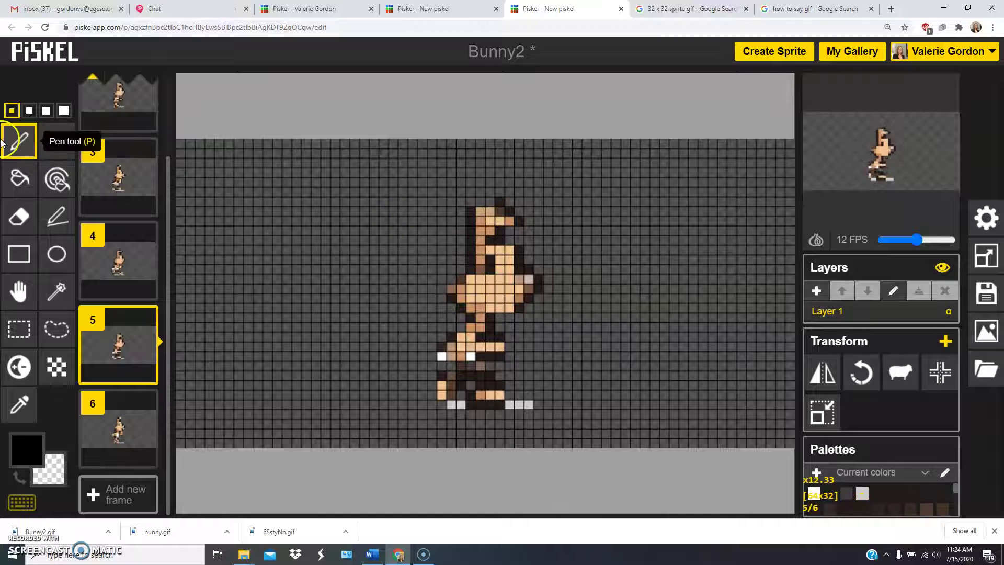
Set the primary colour to magenta #cd2a92 and paint a few pixels on the bunny's ear, head and leg in frame 5
click(27, 447)
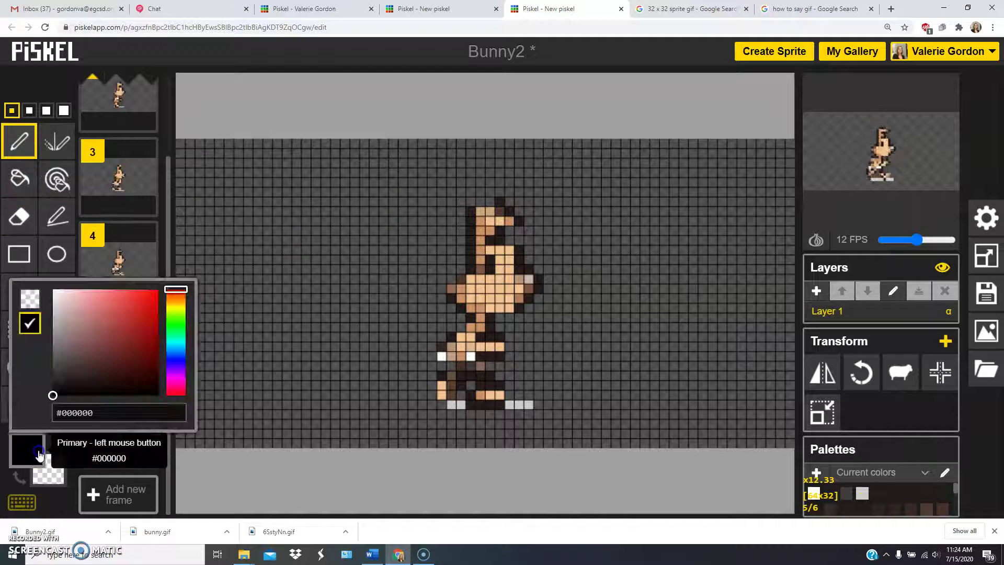
click(133, 350)
click(88, 323)
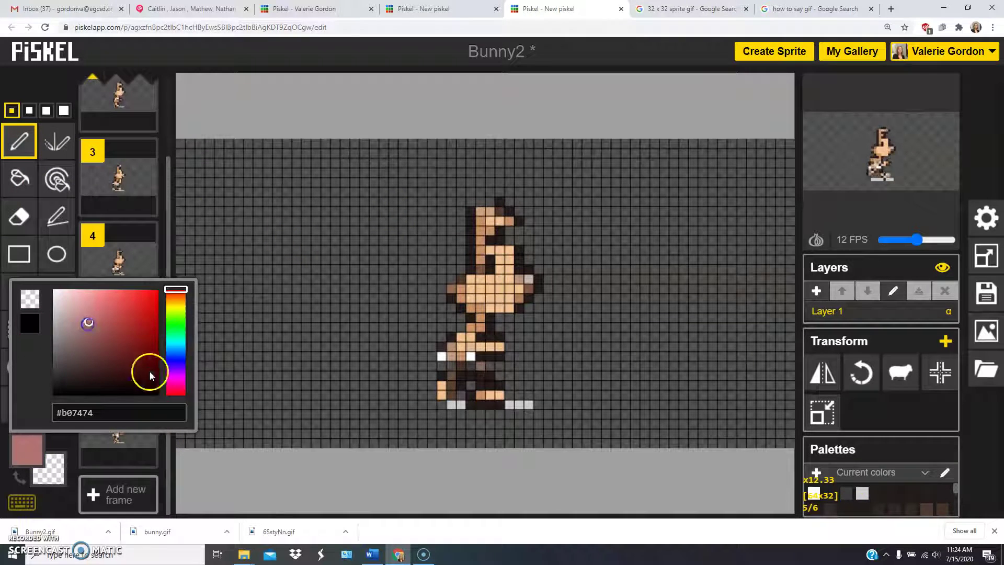
click(176, 378)
click(176, 382)
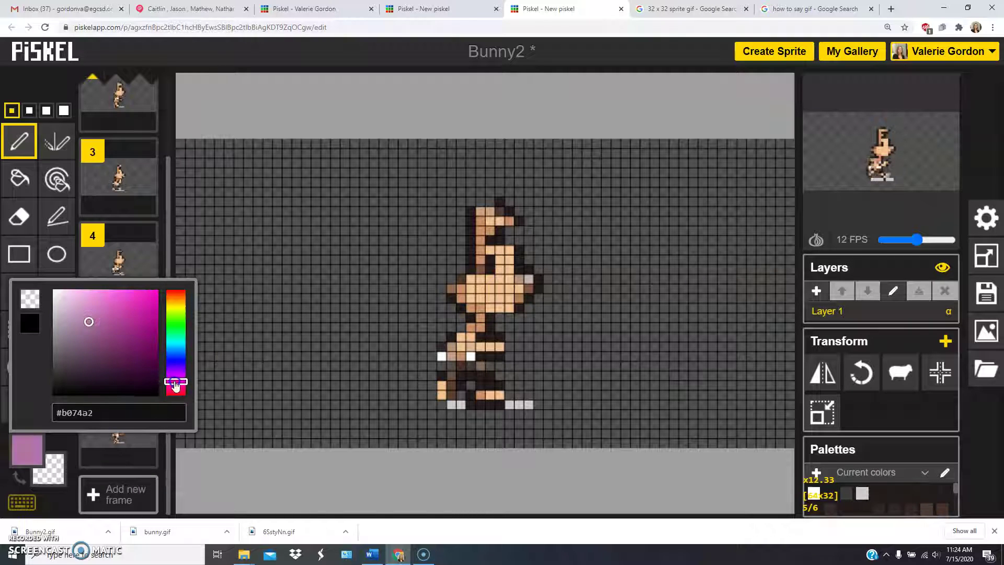
click(135, 311)
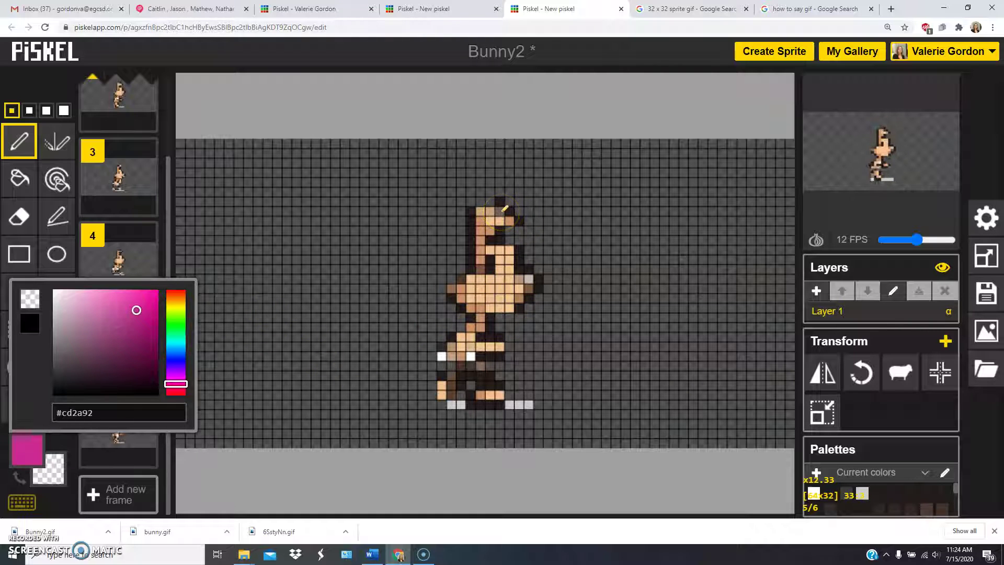
click(501, 212)
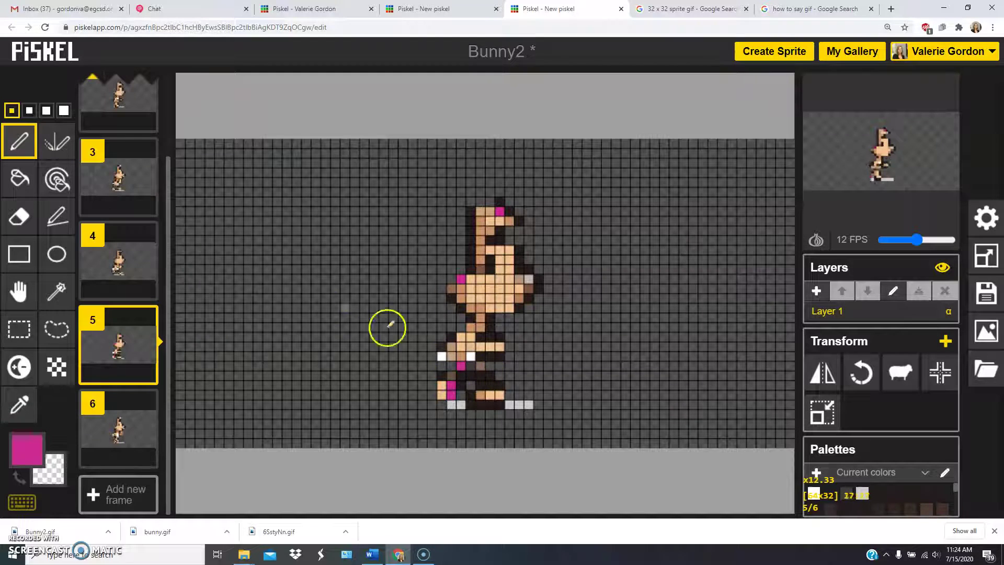
Paint magenta pixels on the bunny's ear, head and back in frame 2, and switch to frame 3
scroll(141, 167, up, 3)
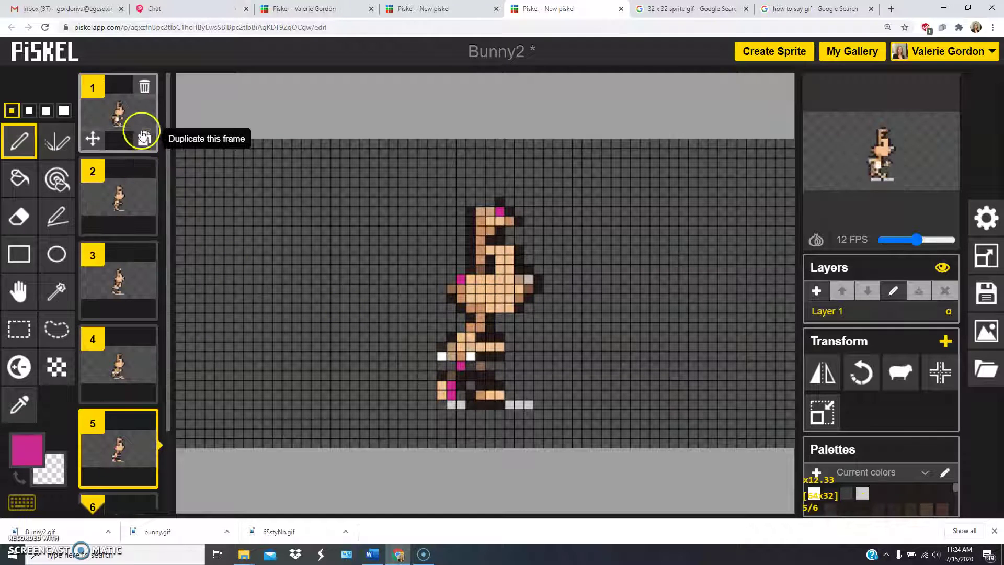
click(131, 207)
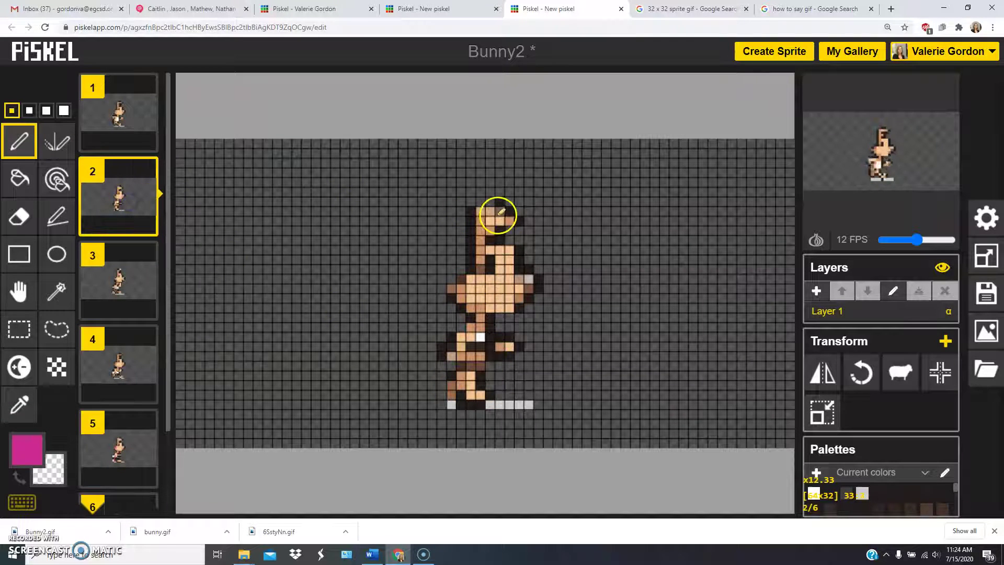
click(482, 267)
click(463, 280)
click(449, 337)
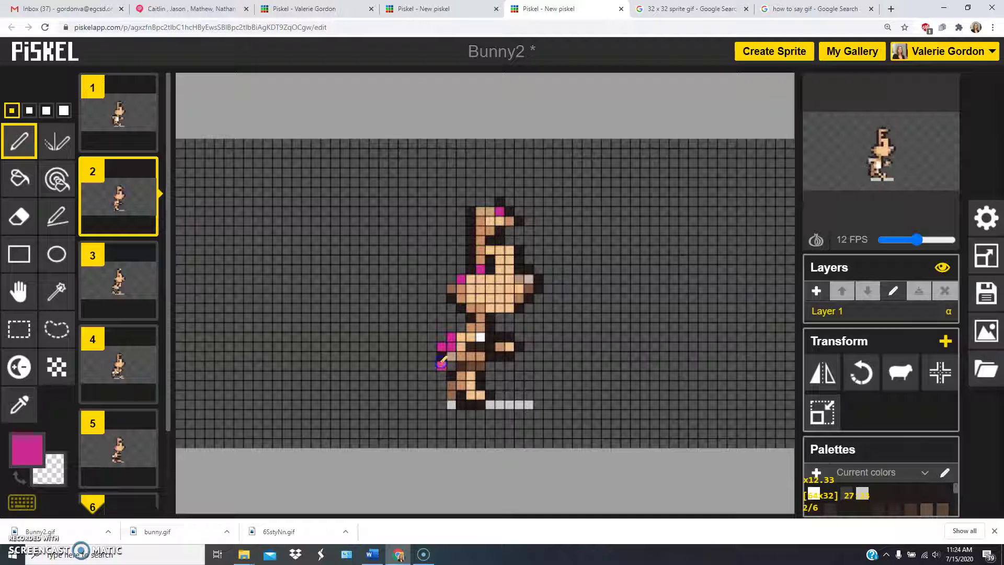
click(146, 280)
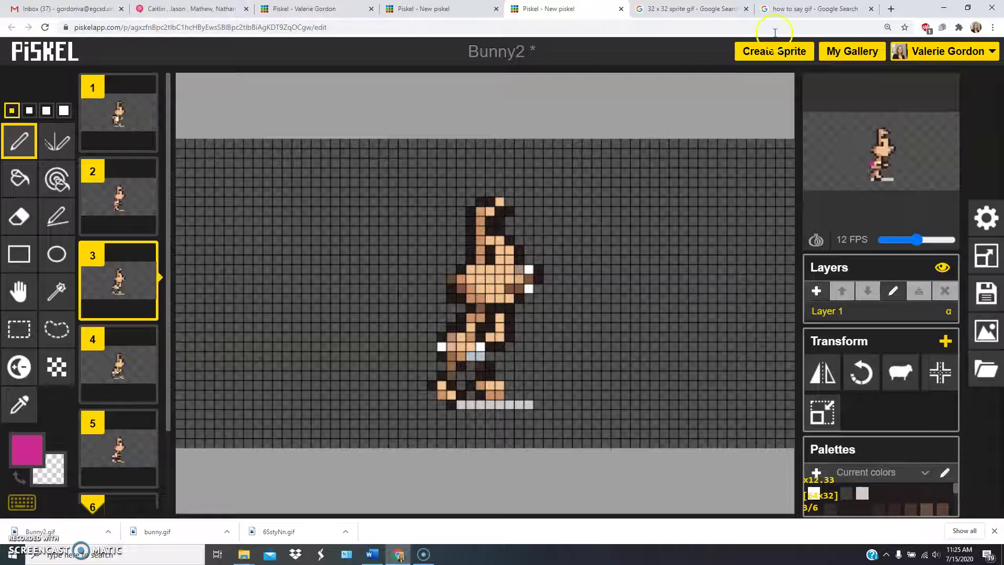
Create a new sprite and choose Cat.png as the picture to import
click(779, 51)
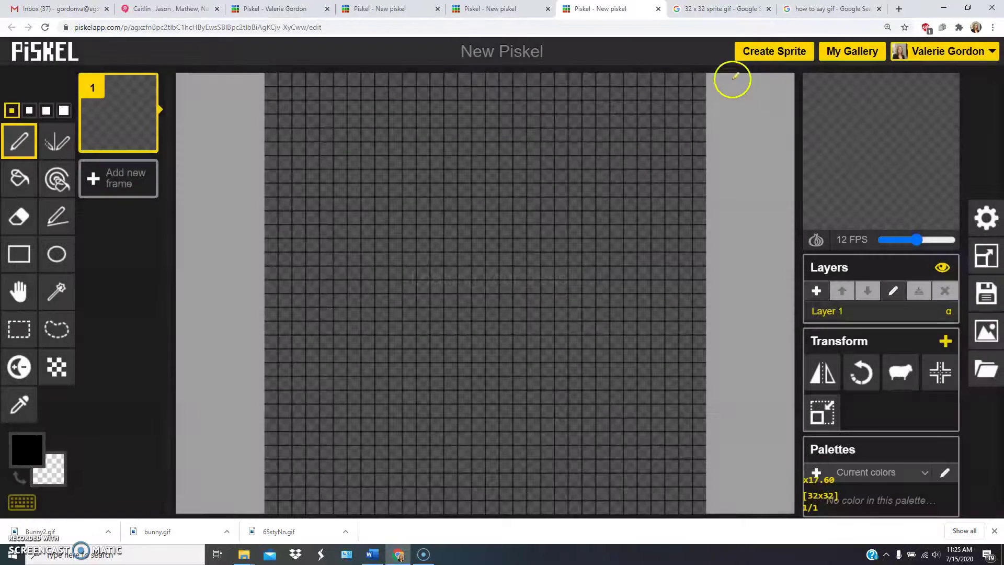
click(986, 369)
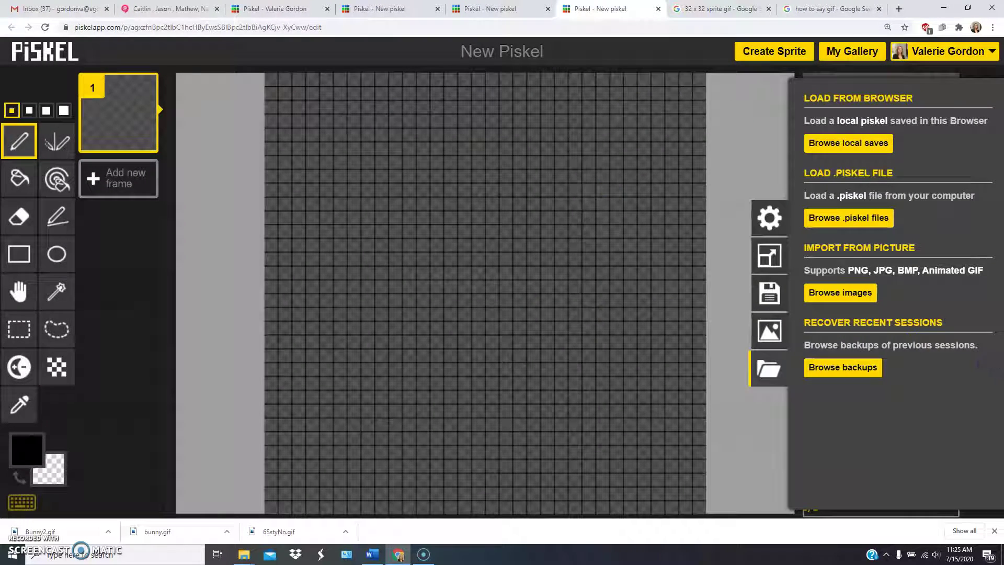
click(837, 296)
click(302, 115)
click(790, 496)
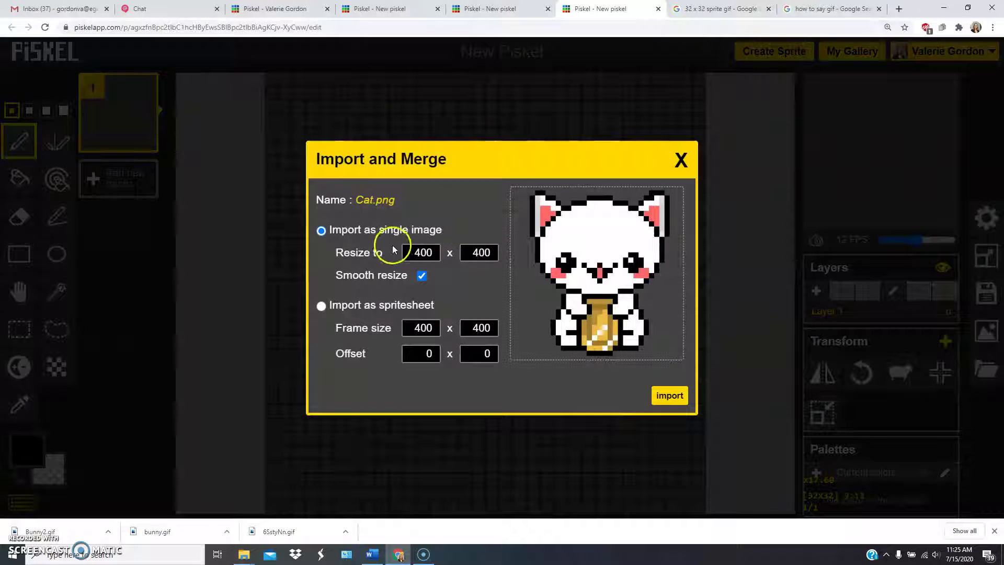
Import Cat.png as a single image resized to 32 x 32, replacing the blank animation
double_click(409, 253)
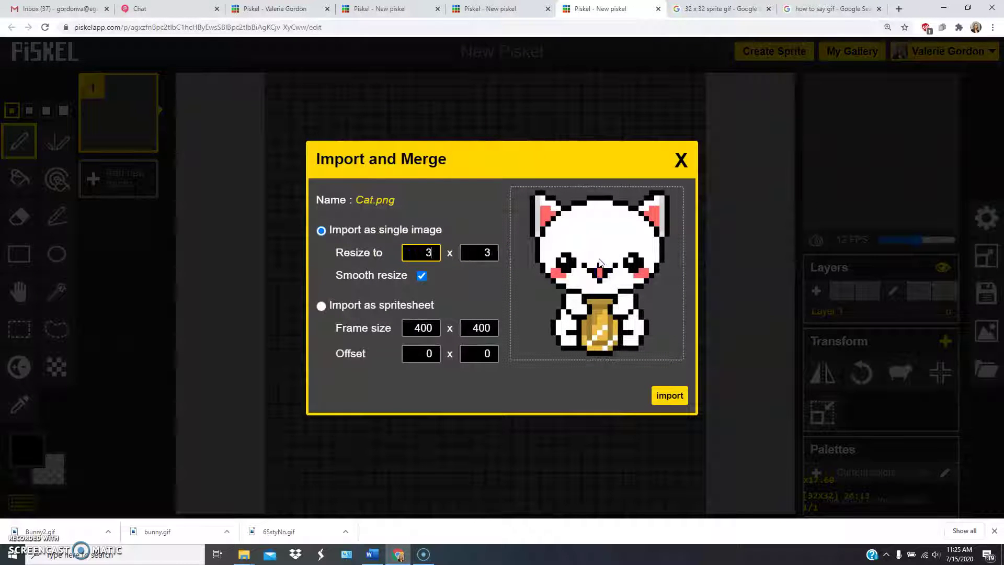
click(675, 402)
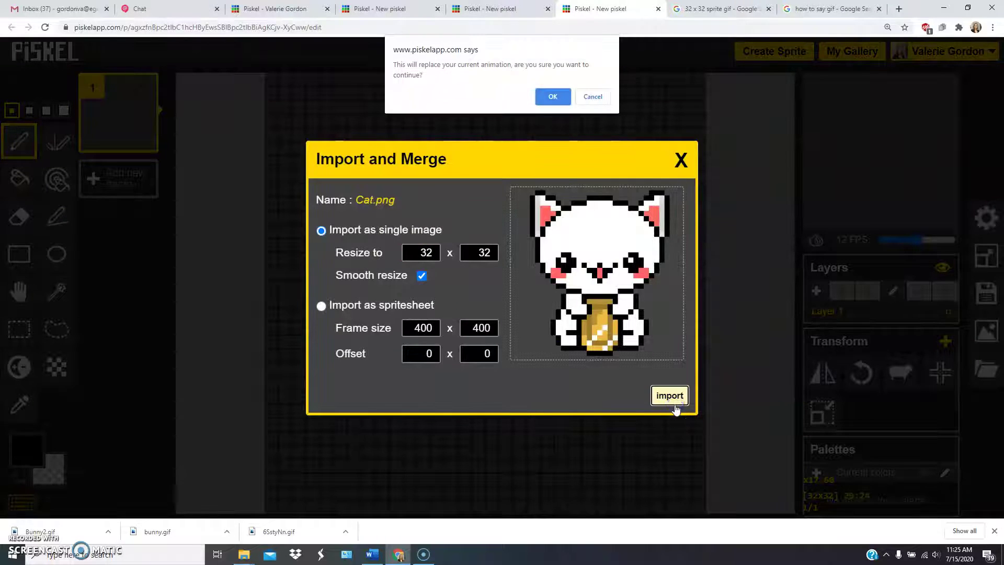
click(548, 97)
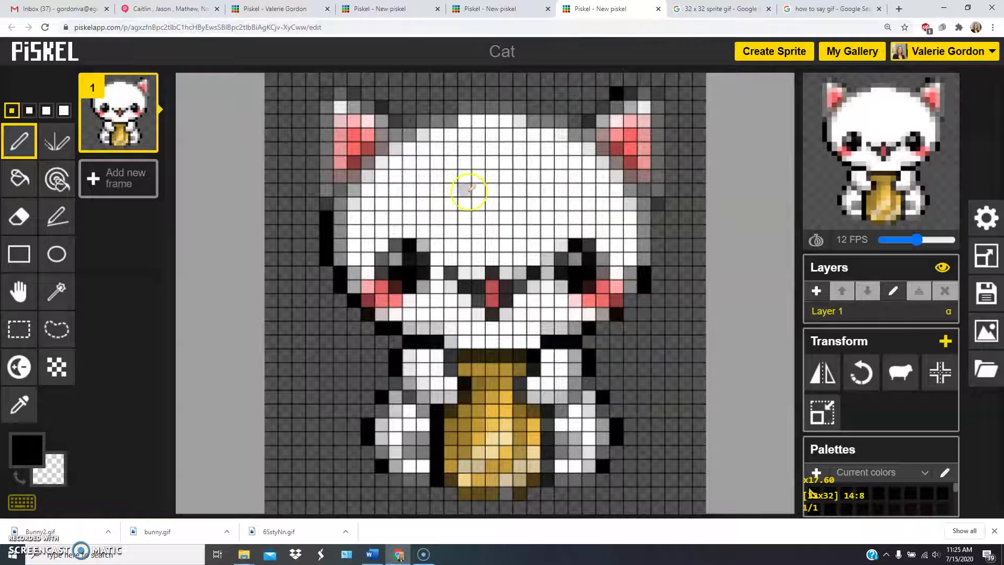
Select the white upper part of the cat's head with the magic wand and fill that area with pink #ef8fea
click(56, 291)
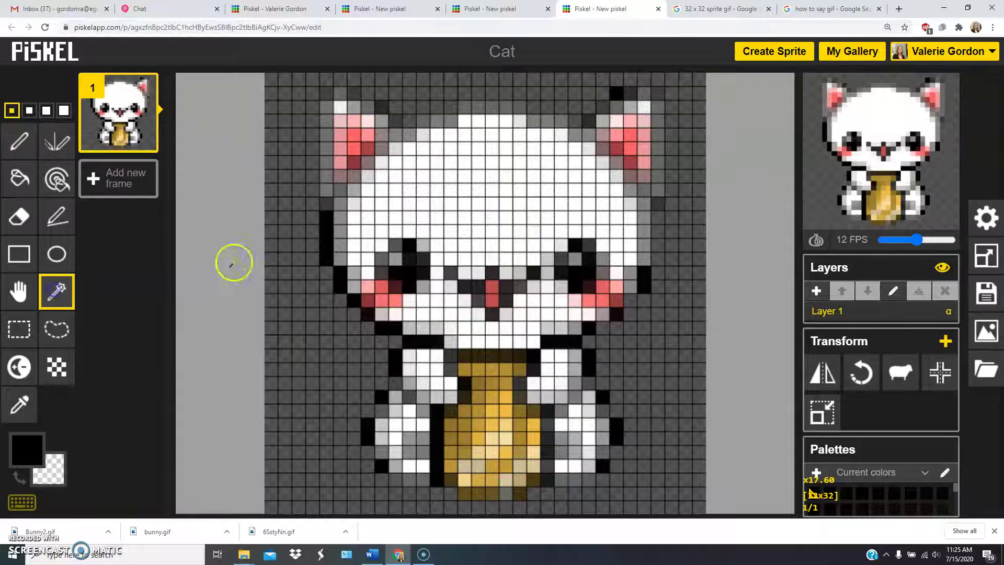
click(486, 198)
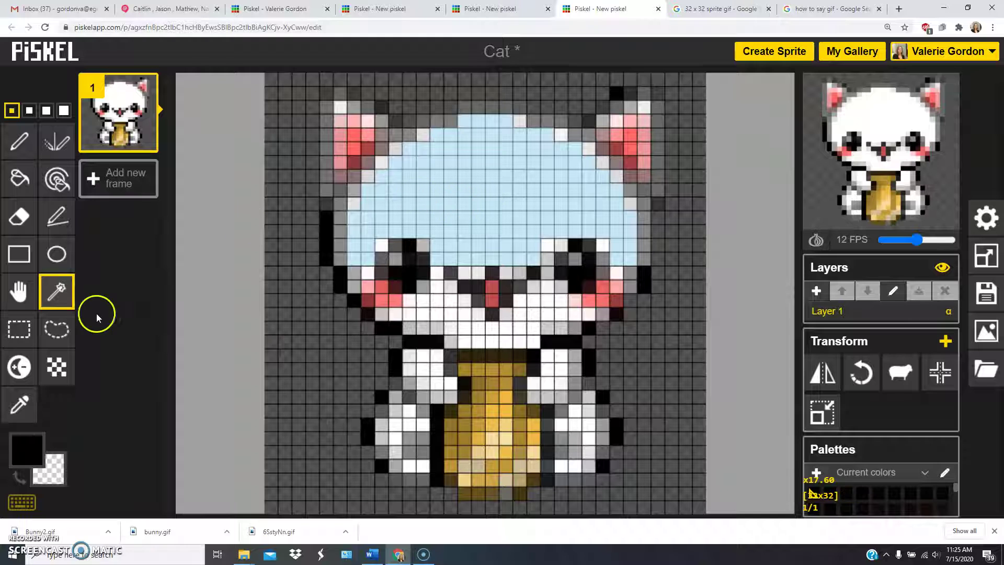
click(27, 449)
click(112, 348)
mouse_move(112, 348)
mouse_down()
mouse_move(63, 322)
mouse_move(141, 306)
mouse_up()
mouse_move(176, 385)
mouse_down()
mouse_move(178, 375)
mouse_move(179, 383)
mouse_up()
click(95, 297)
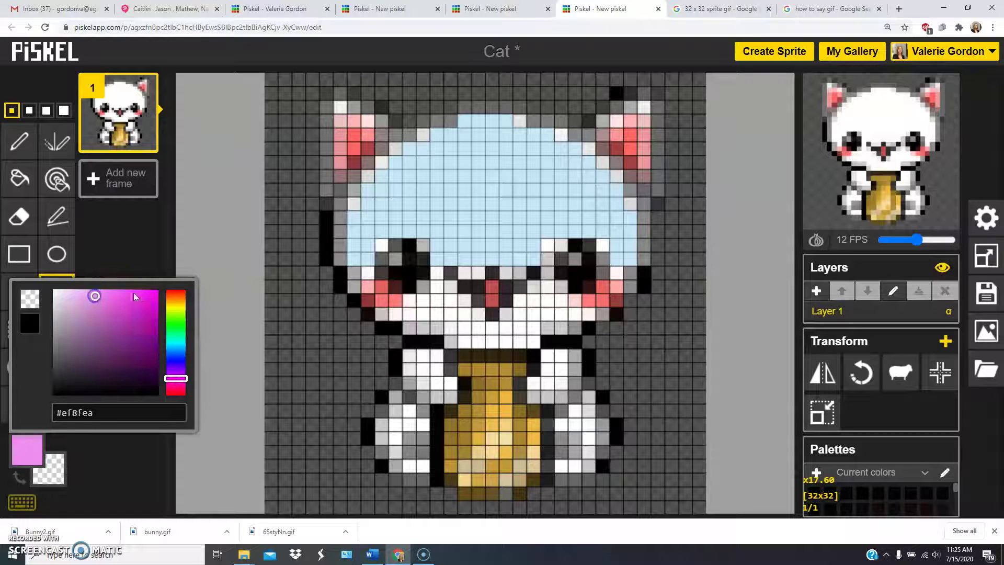
click(20, 177)
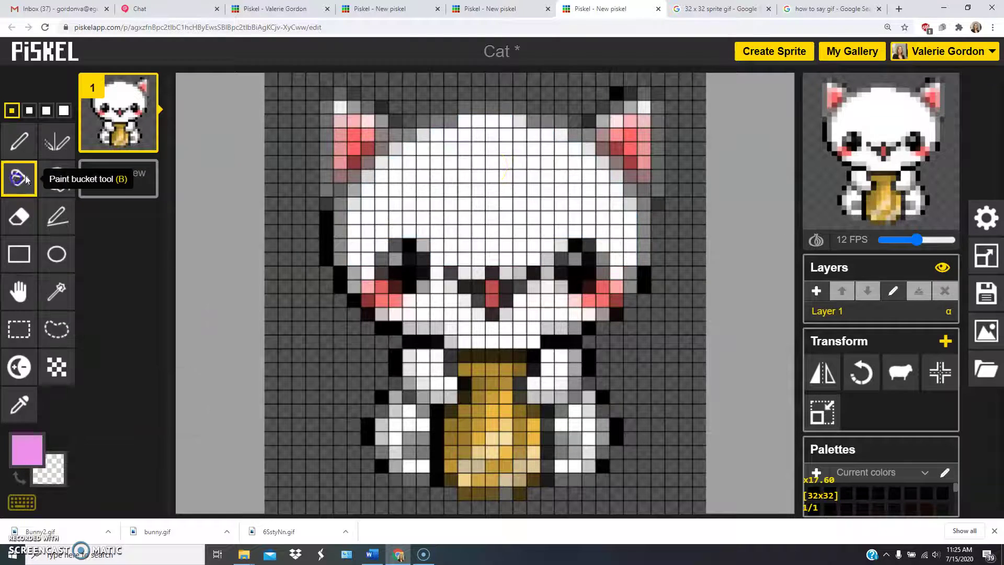
click(497, 162)
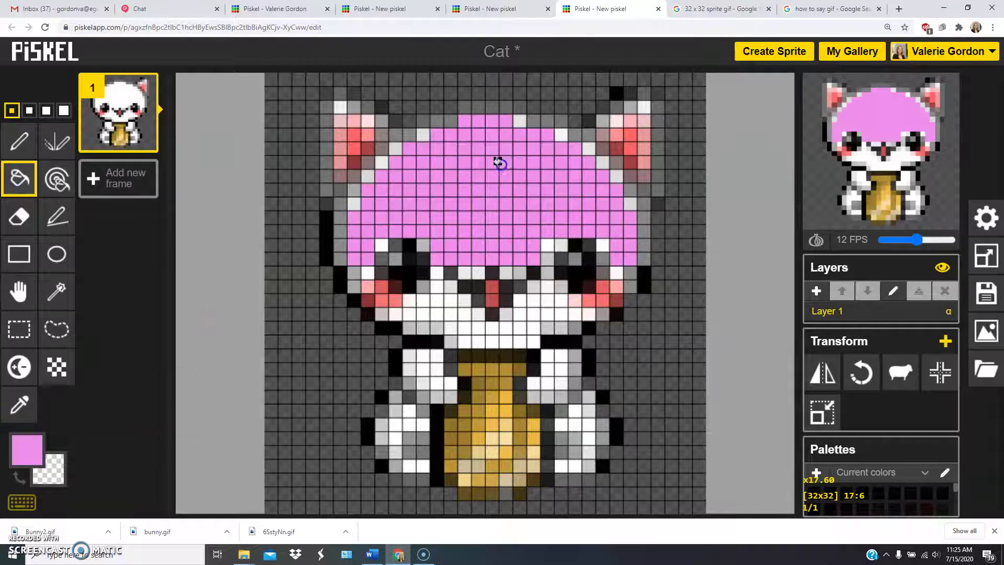
Set the primary colour to darker pink #b870b4 and paint the light pixels along the upper outline of the cat's head
click(26, 447)
drag(119, 298, 119, 318)
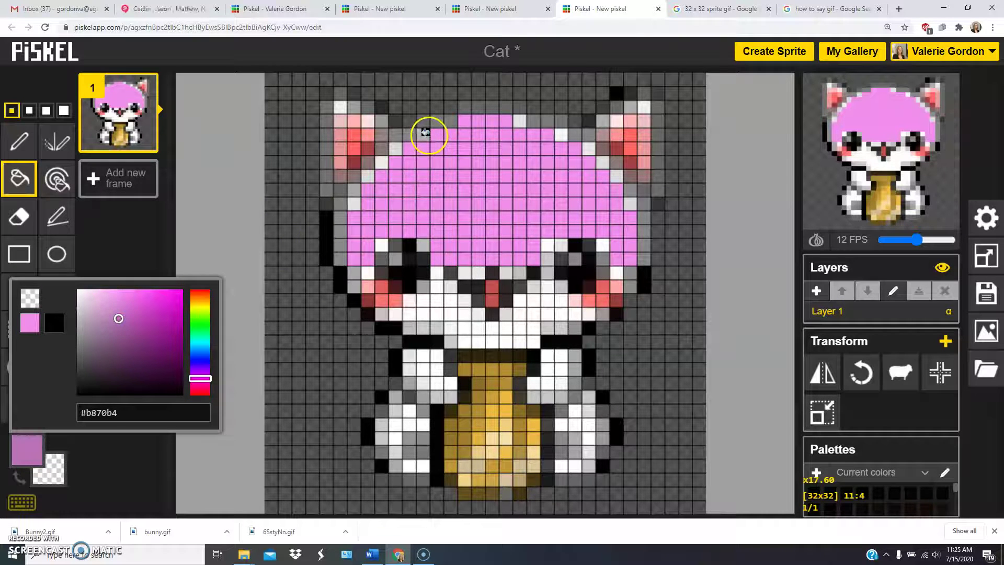
click(13, 149)
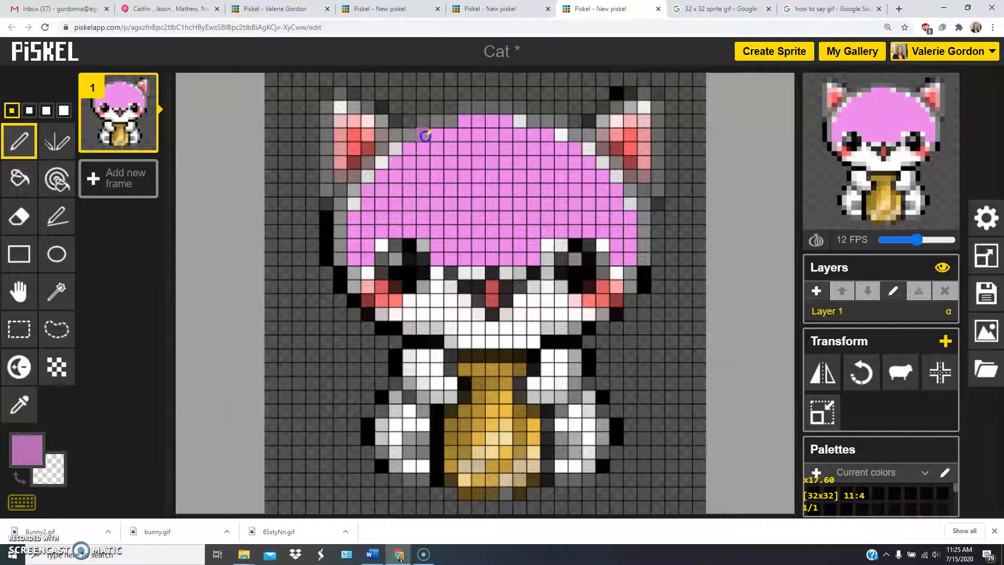
mouse_move(381, 165)
mouse_down()
mouse_move(353, 203)
mouse_move(529, 116)
mouse_move(515, 121)
mouse_up()
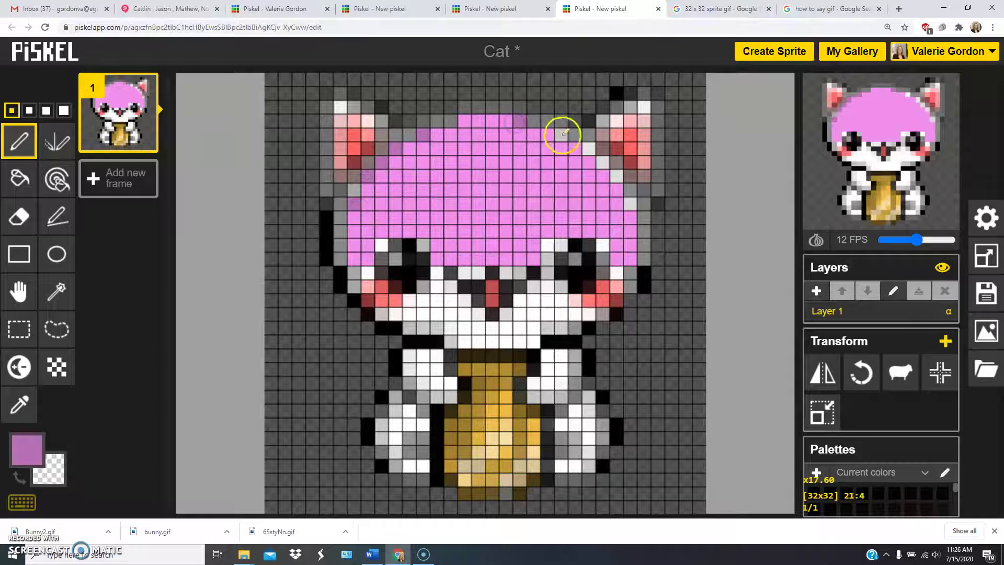
click(588, 146)
click(617, 175)
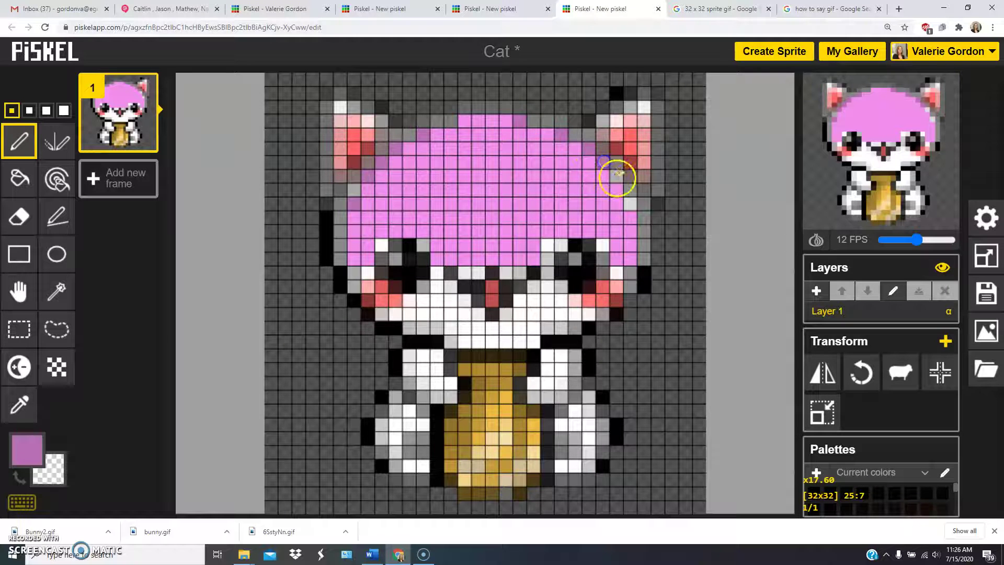
click(634, 198)
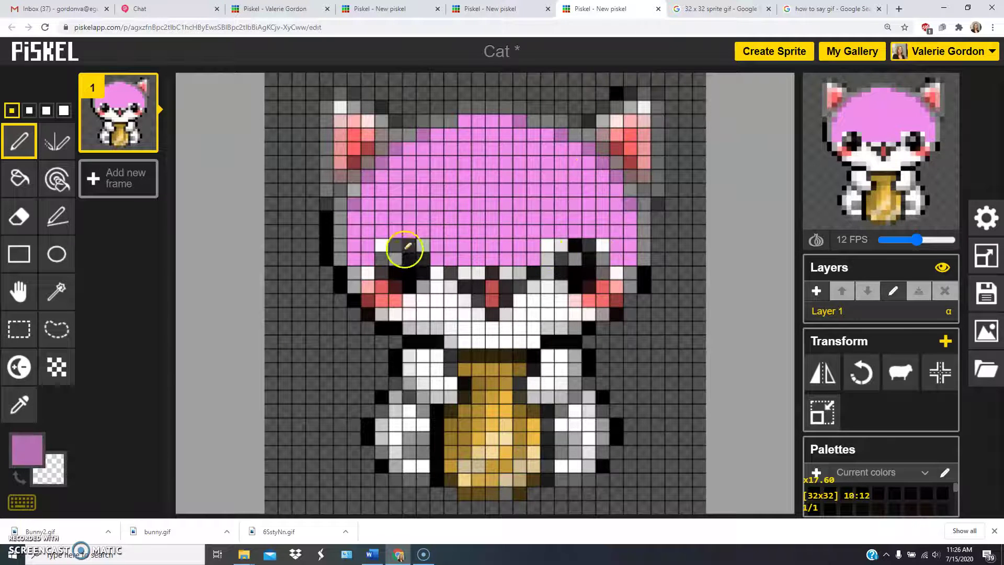
Paint darker pink pixels around both of the cat's eyes and touch up the head's edge below the ear
click(382, 246)
click(548, 245)
click(602, 241)
click(614, 272)
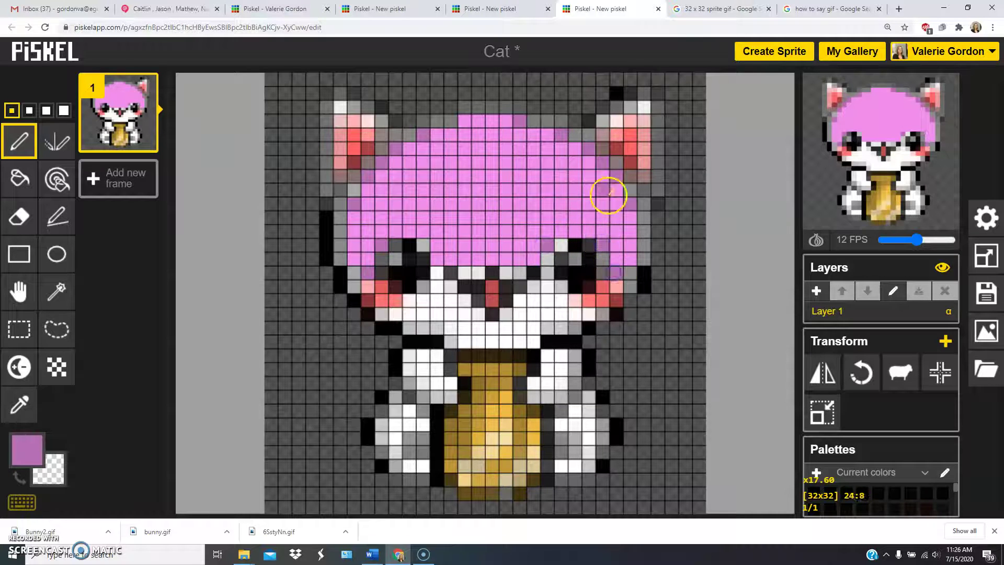
click(381, 175)
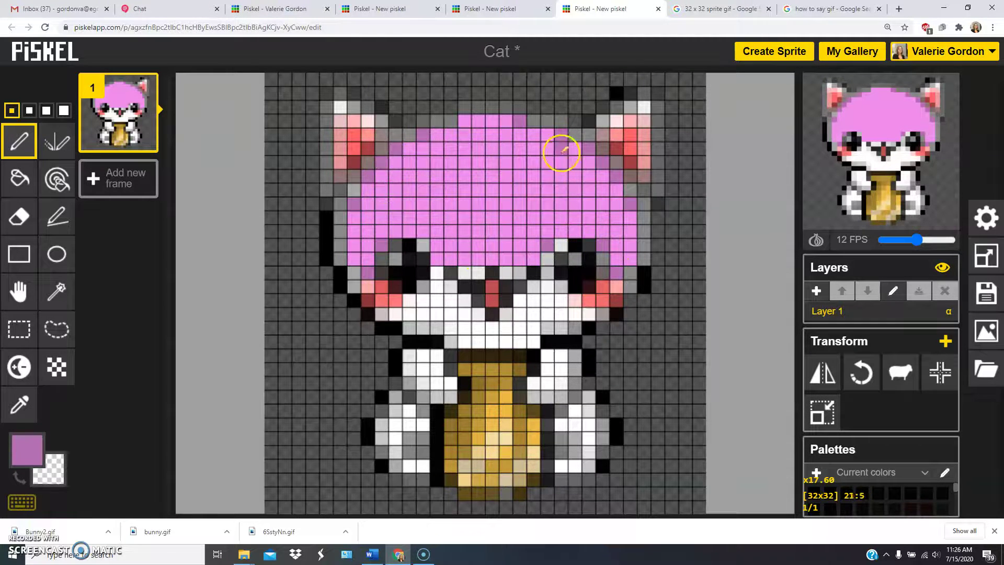
mouse_move(115, 124)
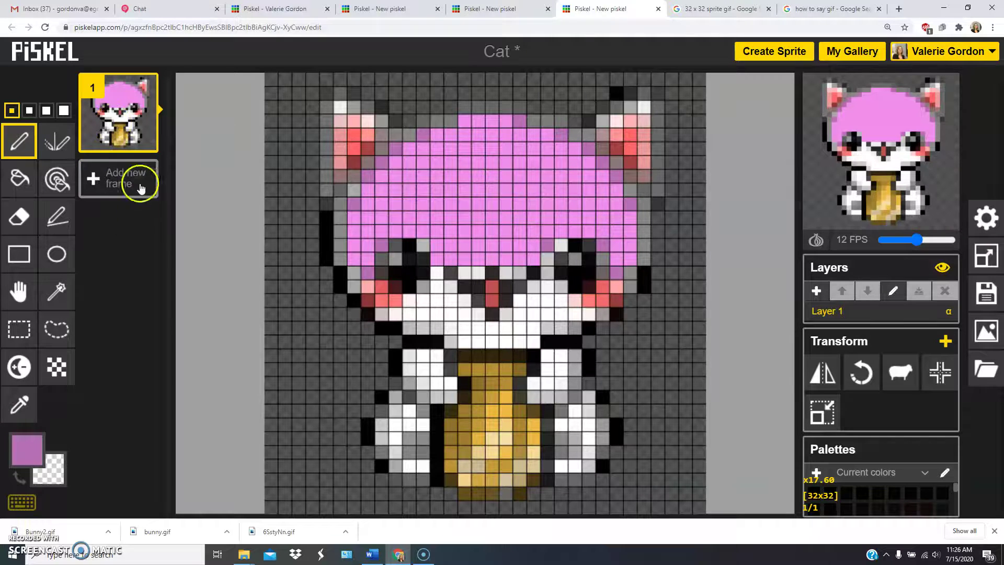